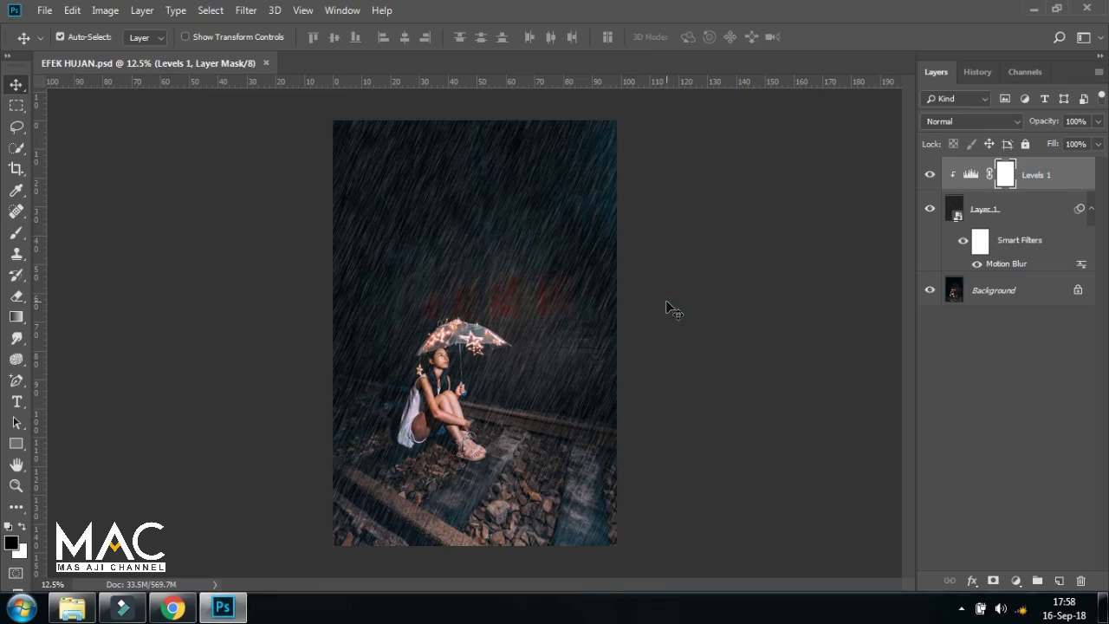
Step: Zoom and pan over the finished rain photo, toggling the rain layer off and on to compare
key("ctrl+plus")
key("ctrl+plus")
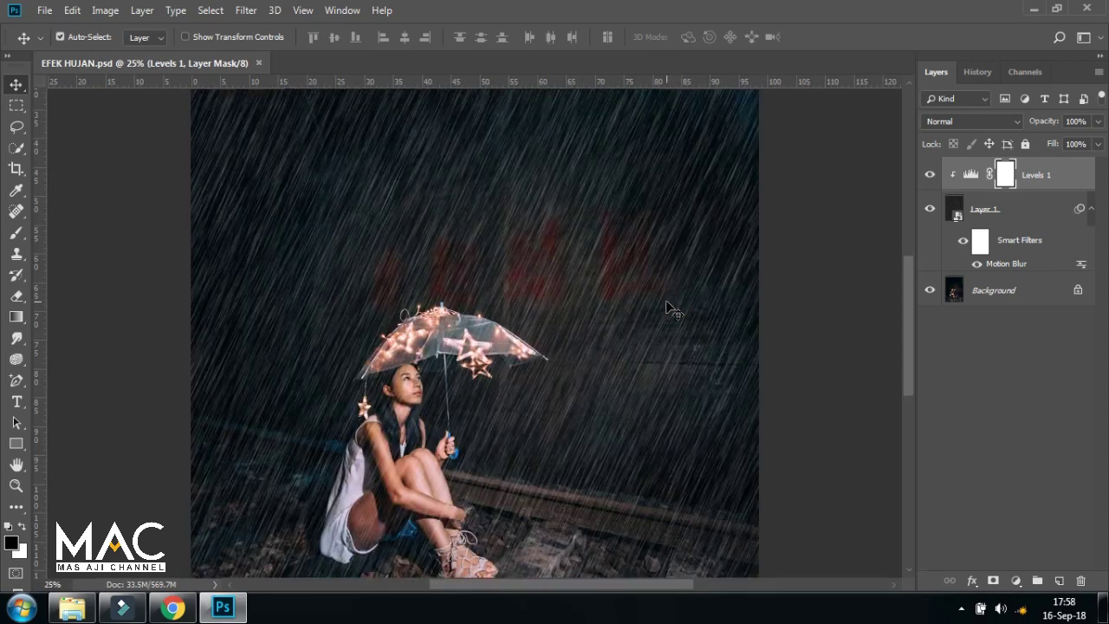
left_click_drag(562, 460, 558, 342)
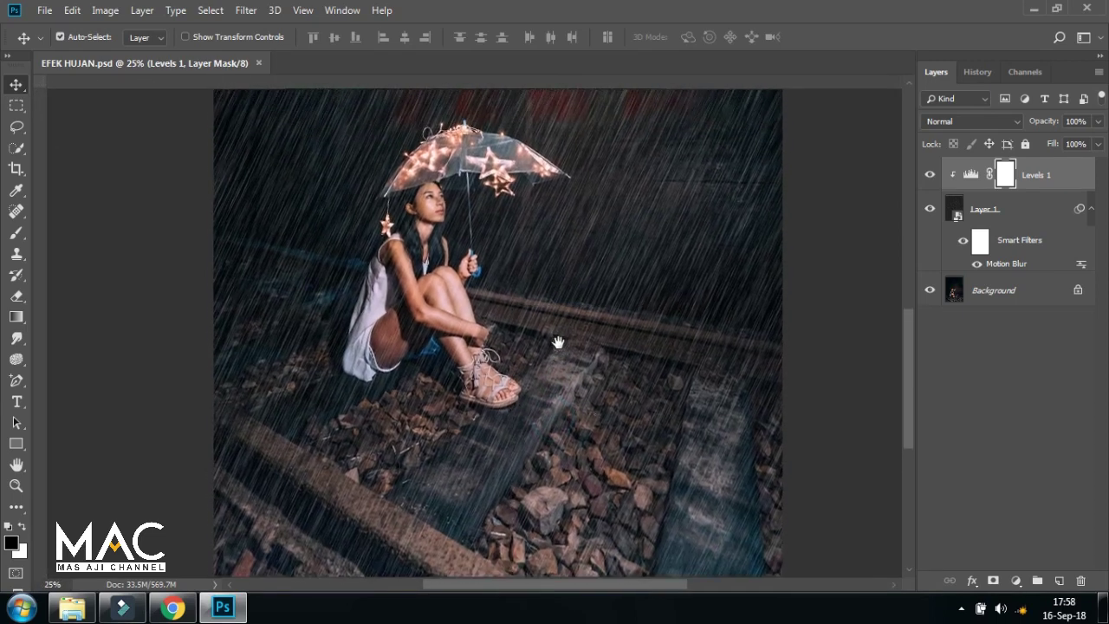
key("ctrl+r")
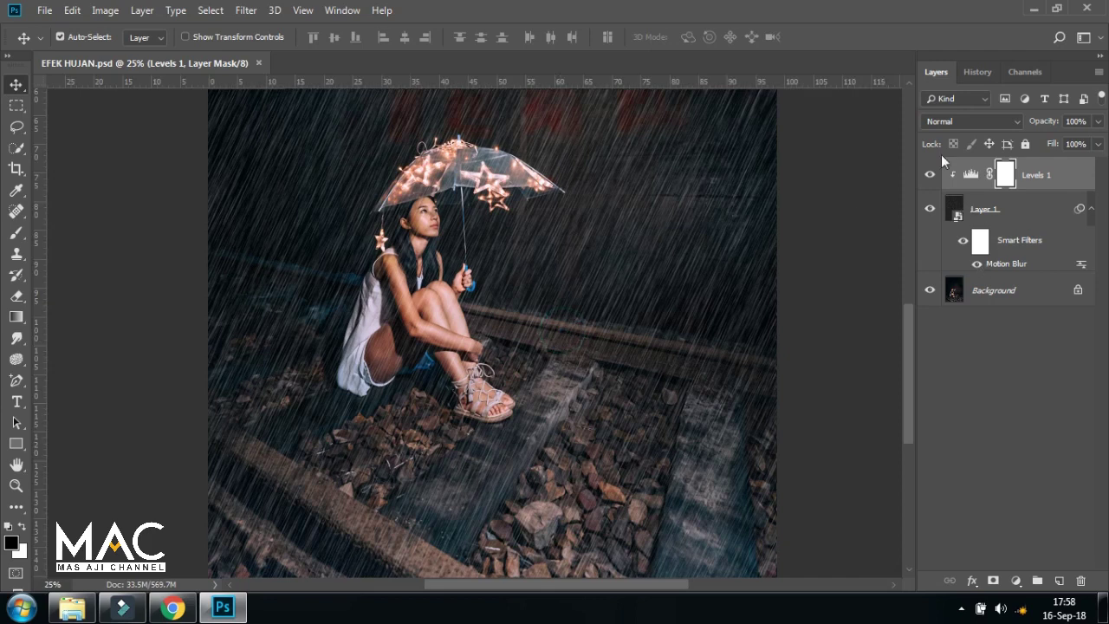
left_click(930, 209)
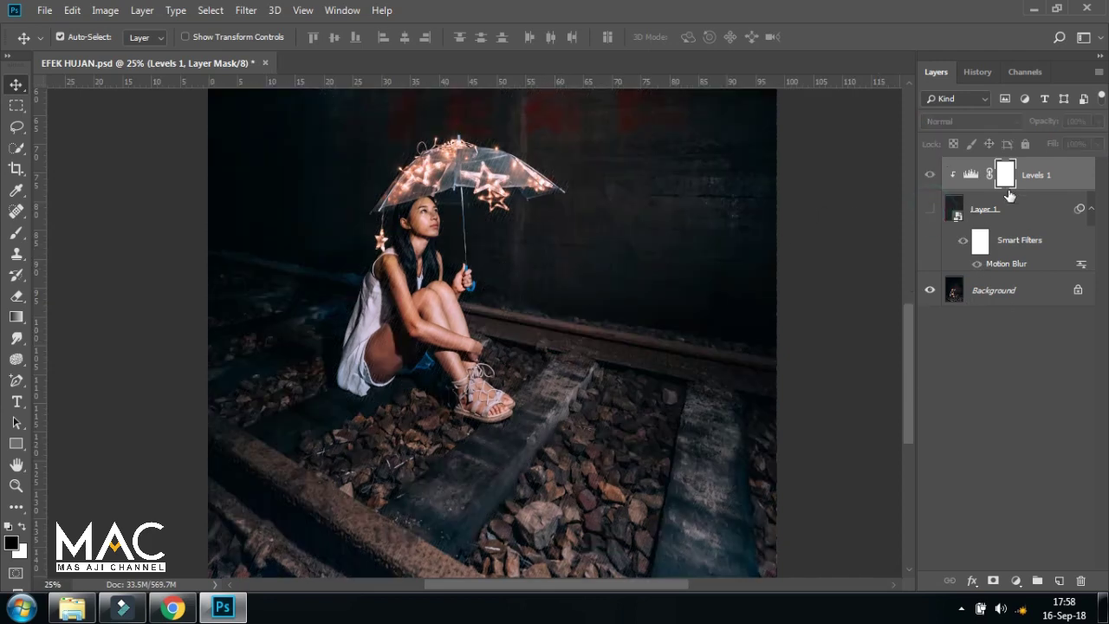
left_click(929, 208)
mouse_move(530, 265)
left_mouse_down()
mouse_move(561, 315)
mouse_move(547, 265)
mouse_move(523, 299)
mouse_move(524, 397)
mouse_move(565, 378)
mouse_move(532, 424)
left_mouse_up()
key("ctrl+r")
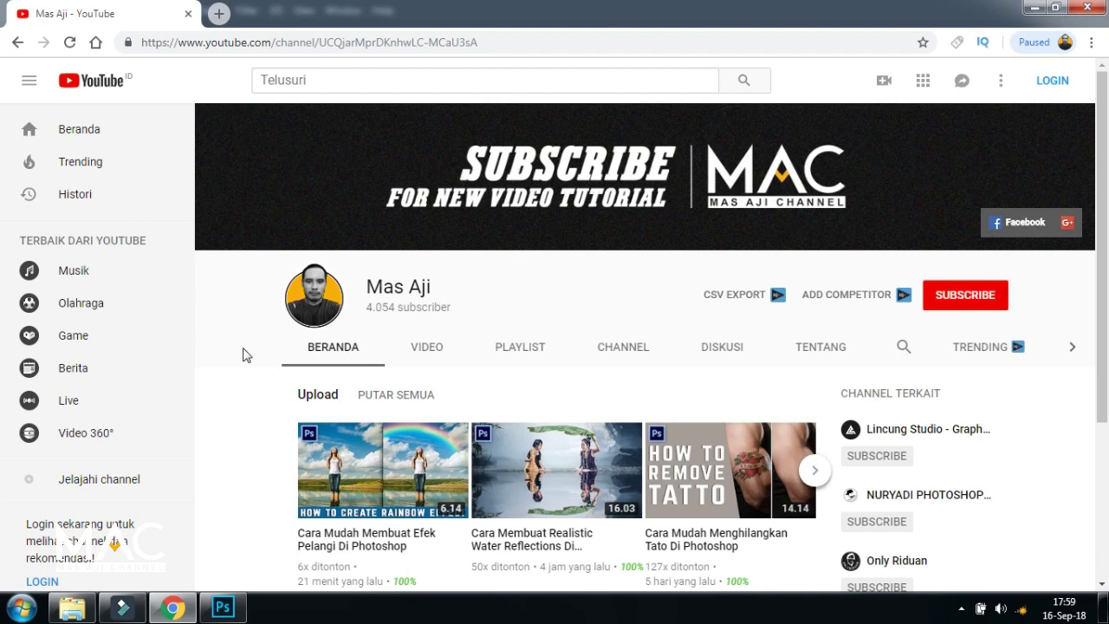
Step: Close the EFEK HUJAN document without saving changes
left_click(223, 606)
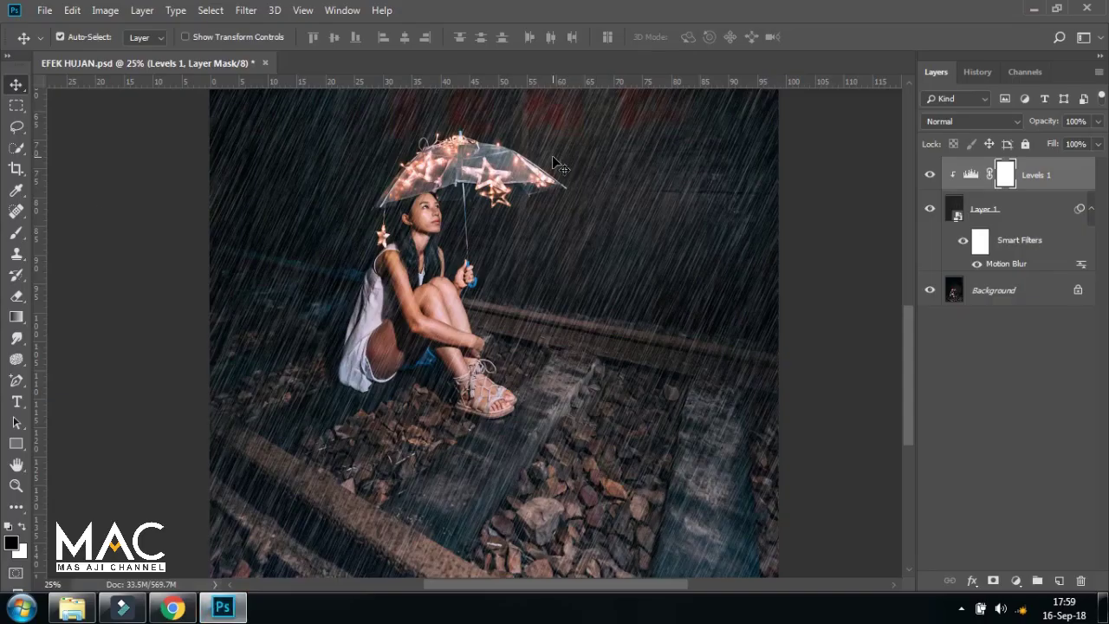
left_click(265, 63)
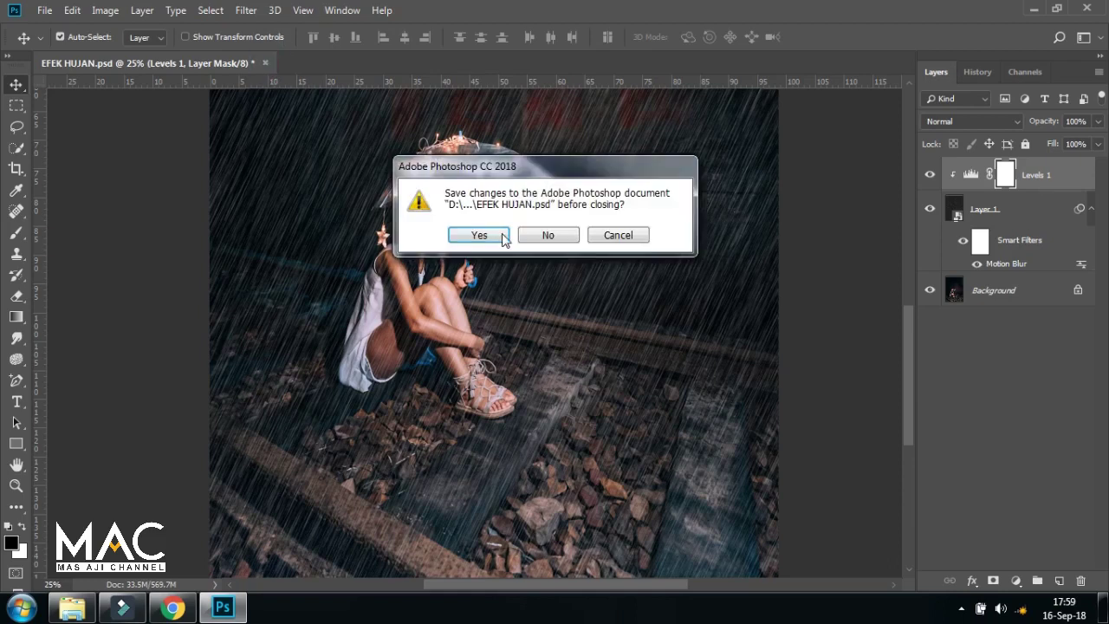
left_click(527, 236)
Step: Open the original photo yiran-ding-772299-unsplash.jpg
left_click(44, 11)
left_click(61, 44)
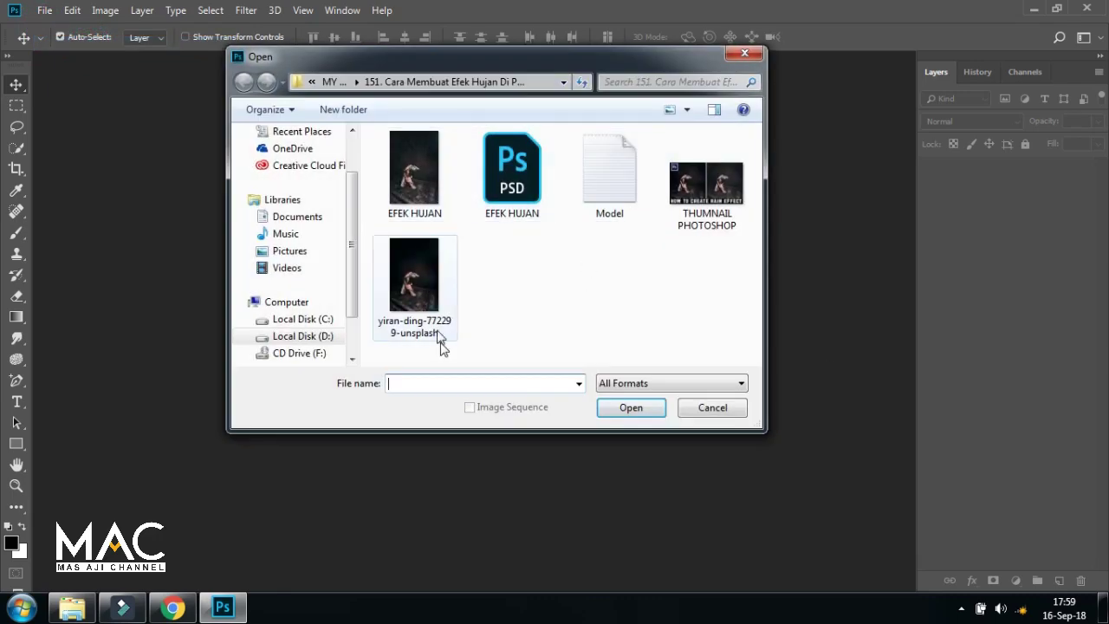
left_click(414, 277)
left_click(614, 407)
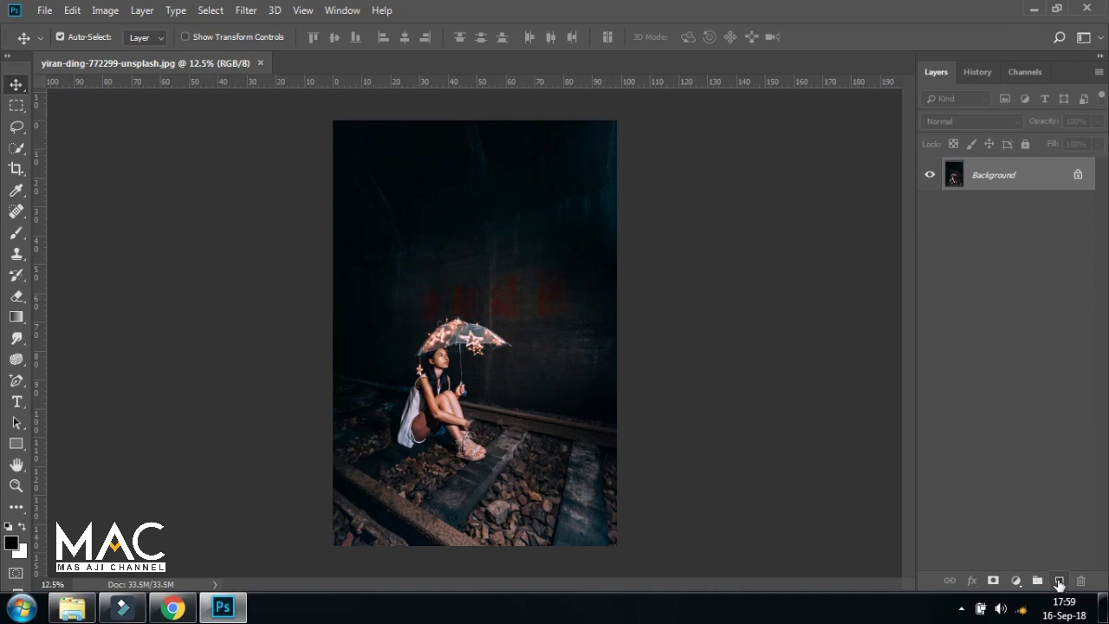
Step: Create a new layer above Background and name it HUJAN/RAIN
left_click(1059, 584)
double_click(989, 175)
type("H")
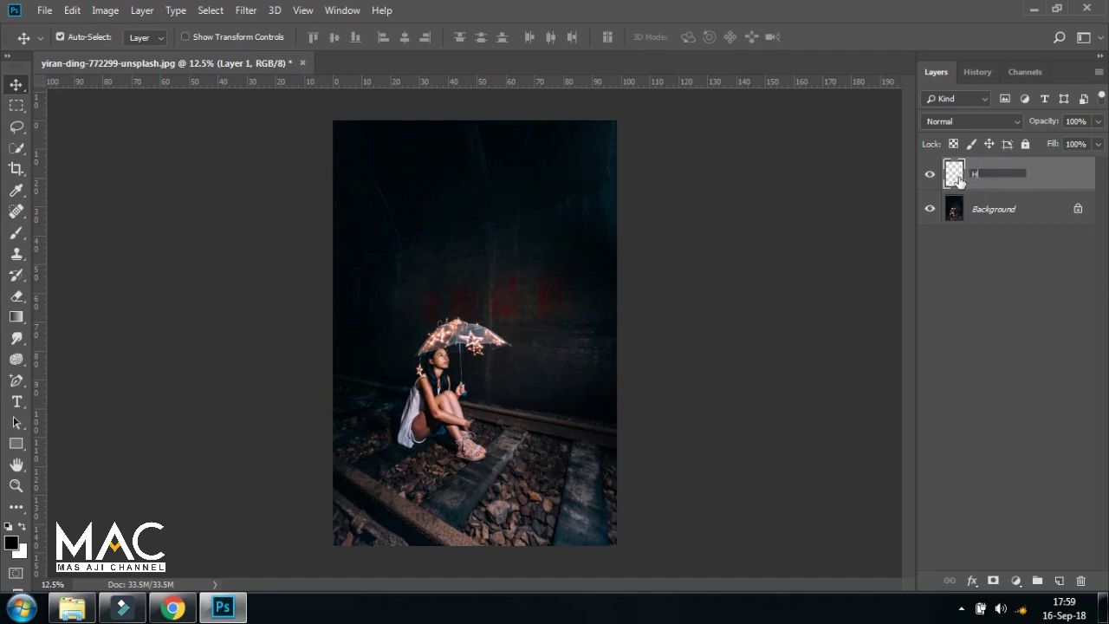
type("UJANN/RAIN")
key("Return")
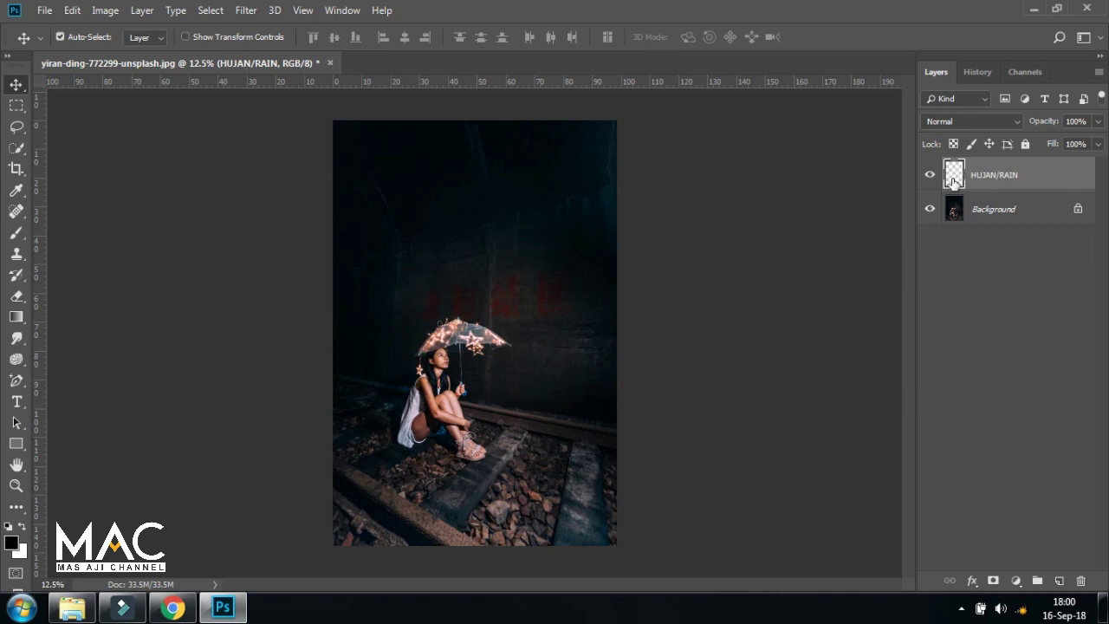
left_click(72, 10)
Step: Fill the HUJAN/RAIN layer with Black contents in Multiply mode
left_click(117, 260)
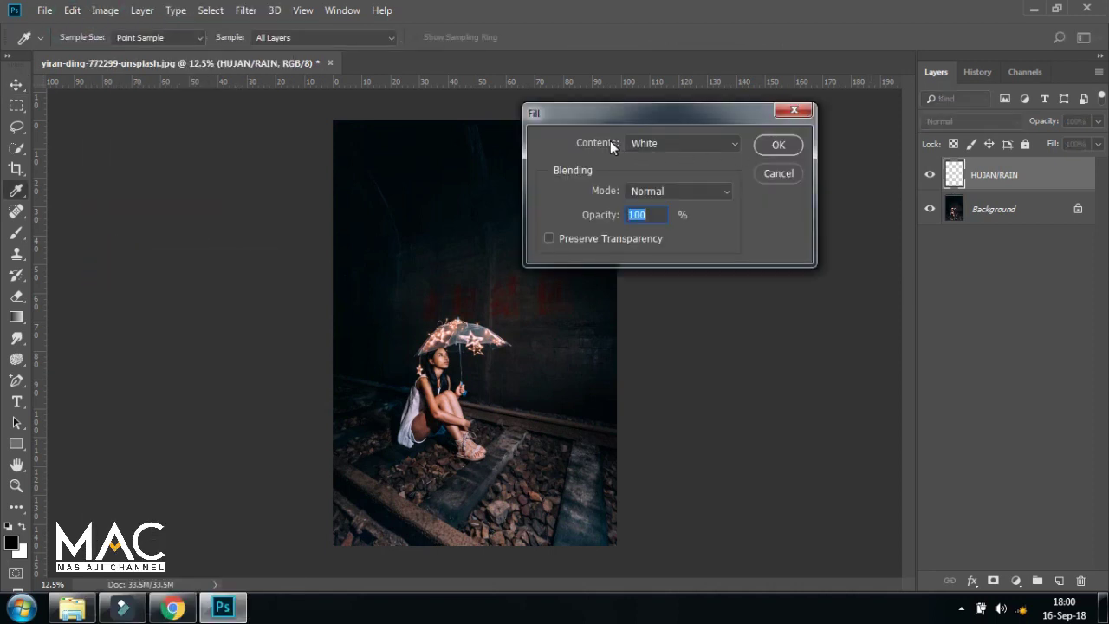
left_click(634, 144)
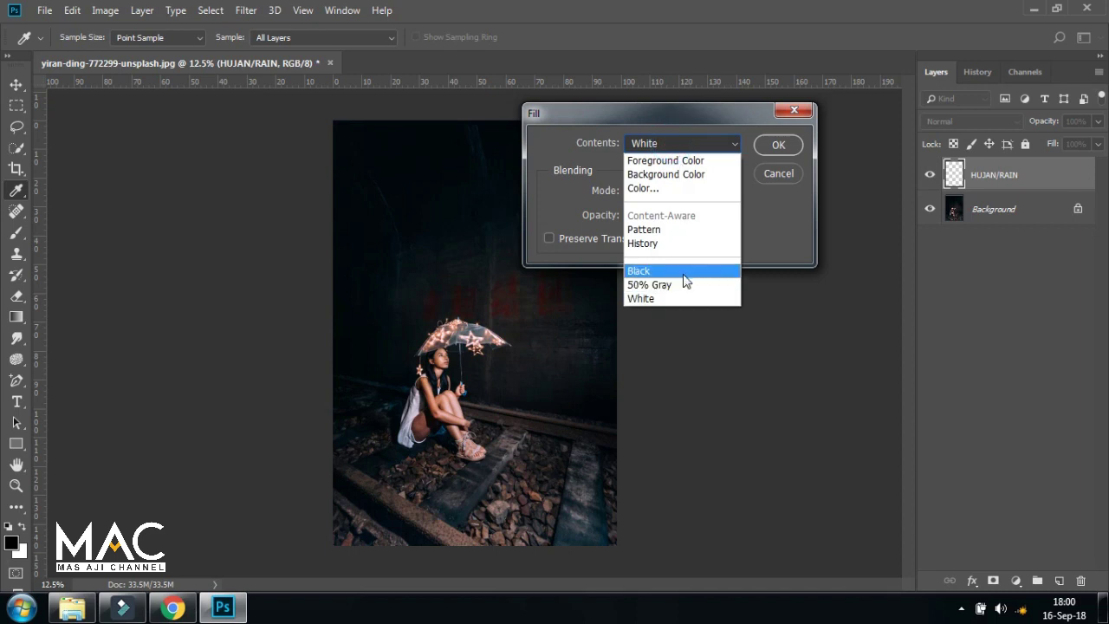
left_click(684, 270)
left_click(702, 192)
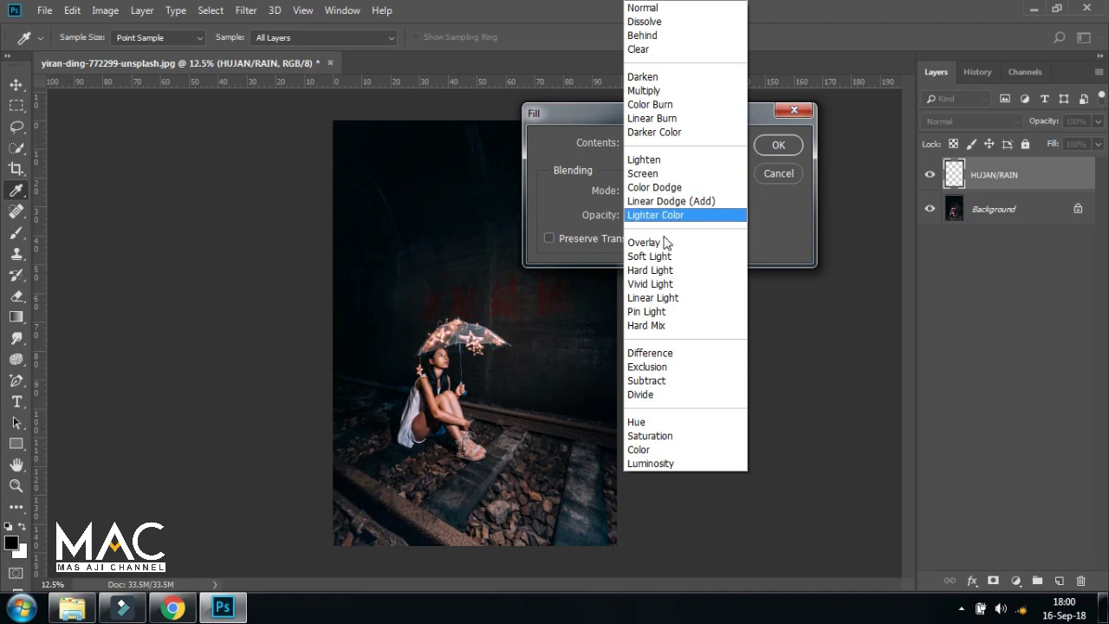
left_click(667, 91)
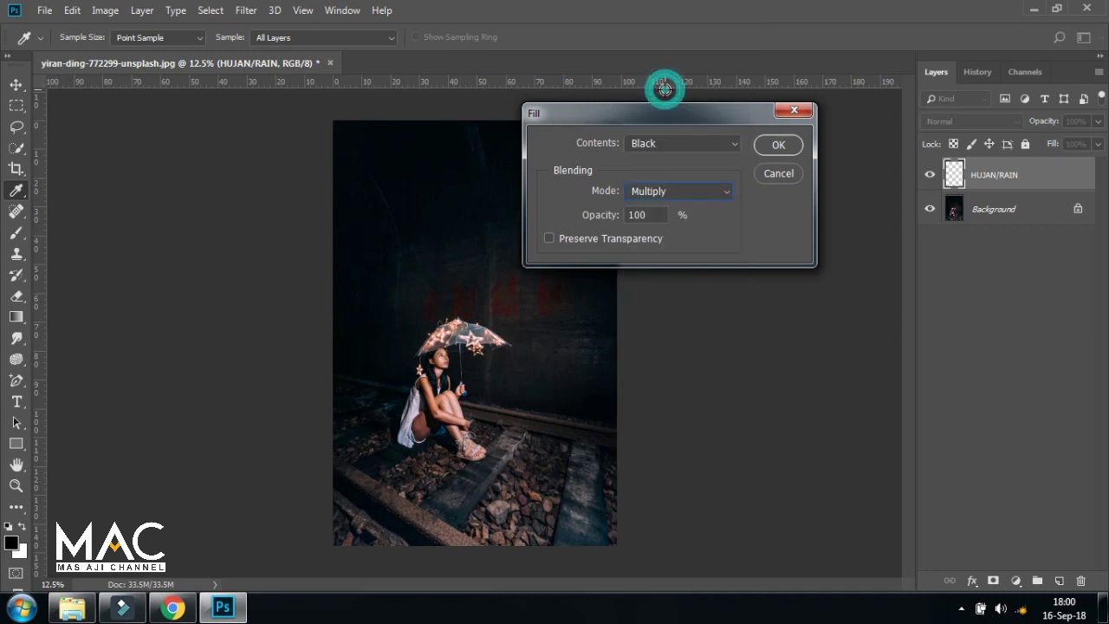
left_click(778, 148)
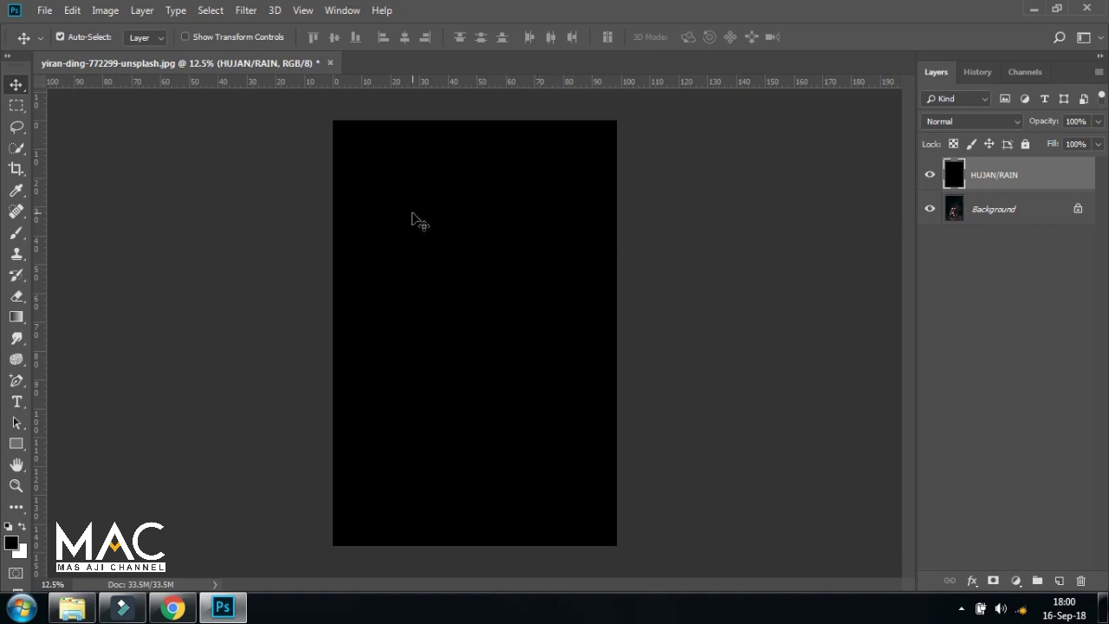
Step: Apply Add Noise at 30% amount, Gaussian distribution, monochromatic, to the black layer
left_click(246, 10)
mouse_move(259, 241)
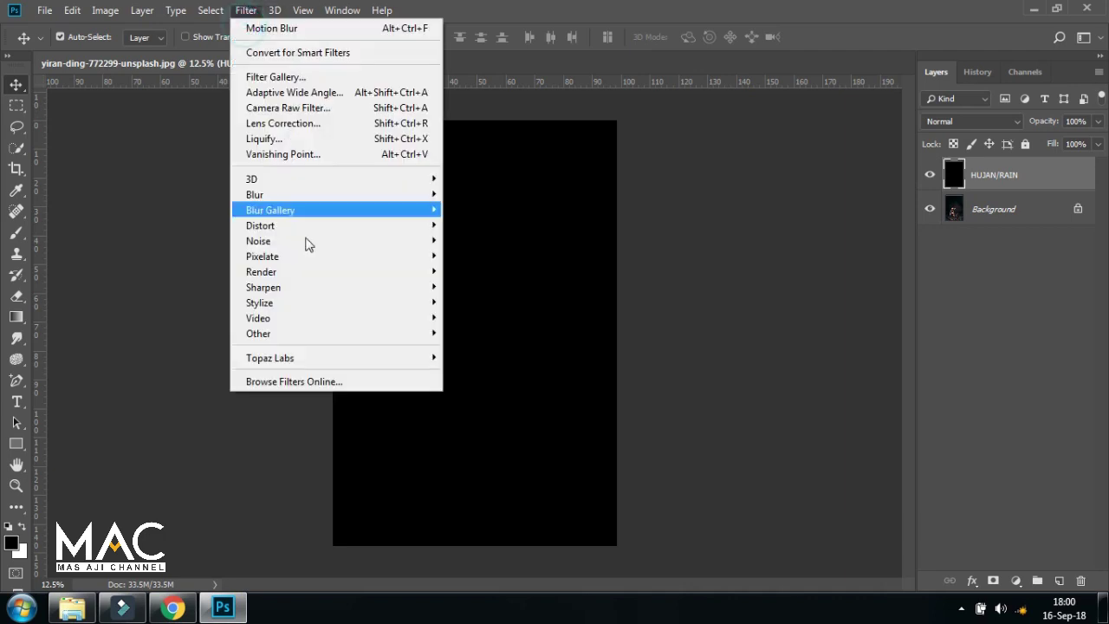
left_click(479, 241)
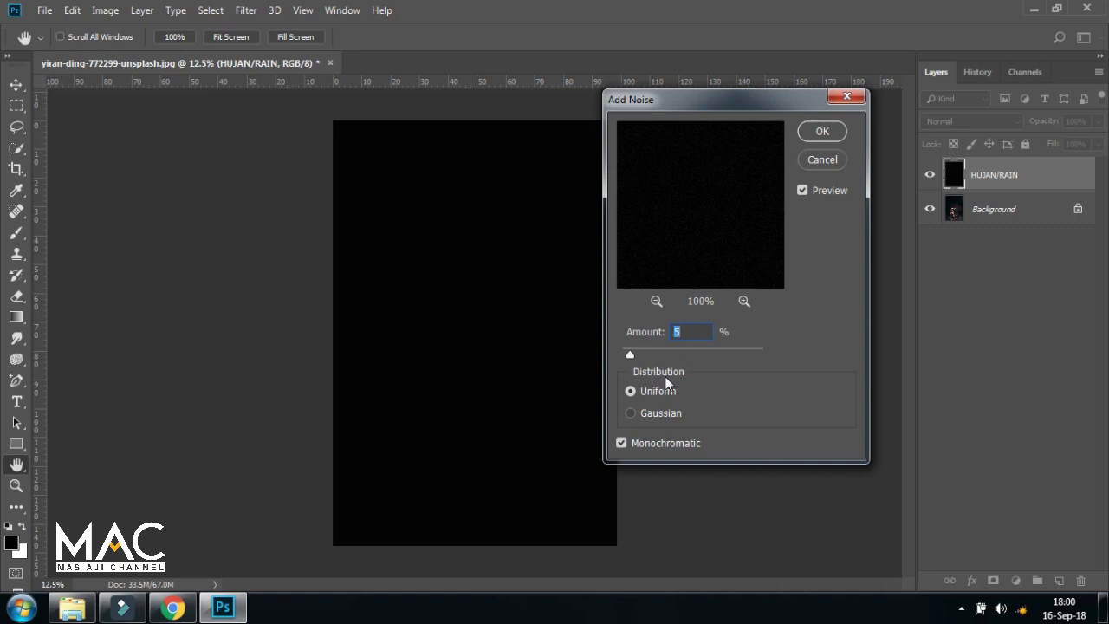
left_click(657, 412)
left_click_drag(631, 355, 691, 354)
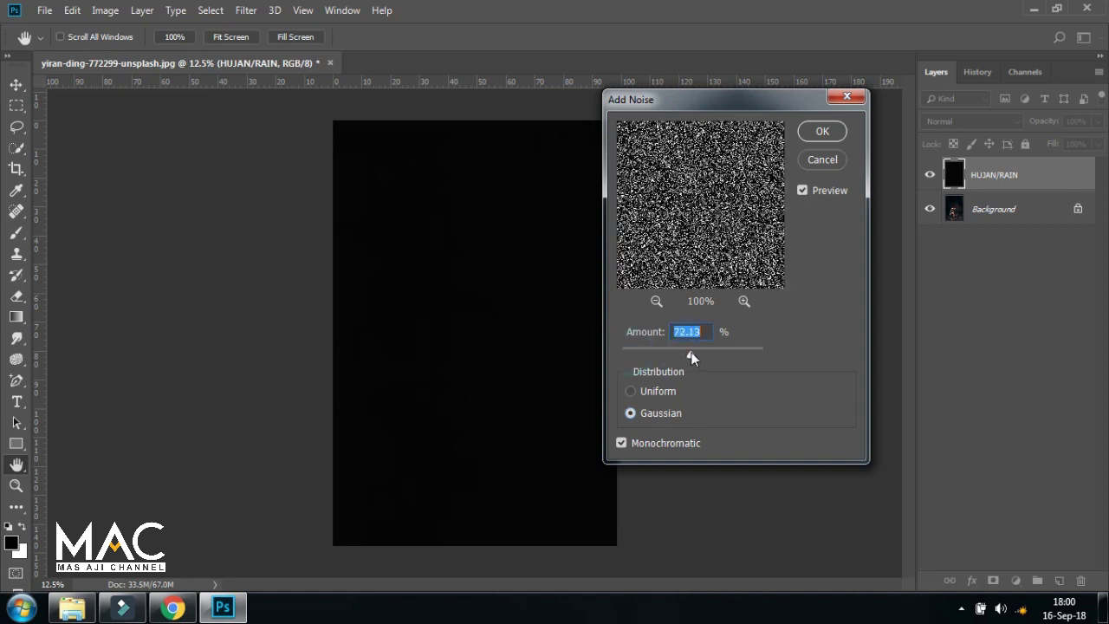
double_click(705, 332)
key("BackSpace")
type("3")
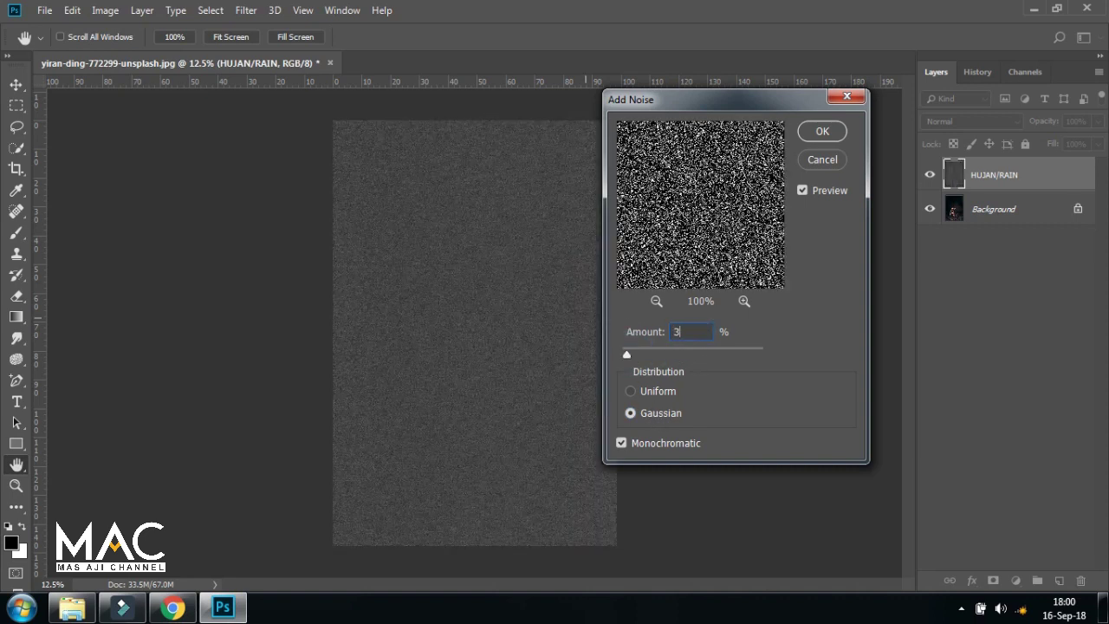
type("0")
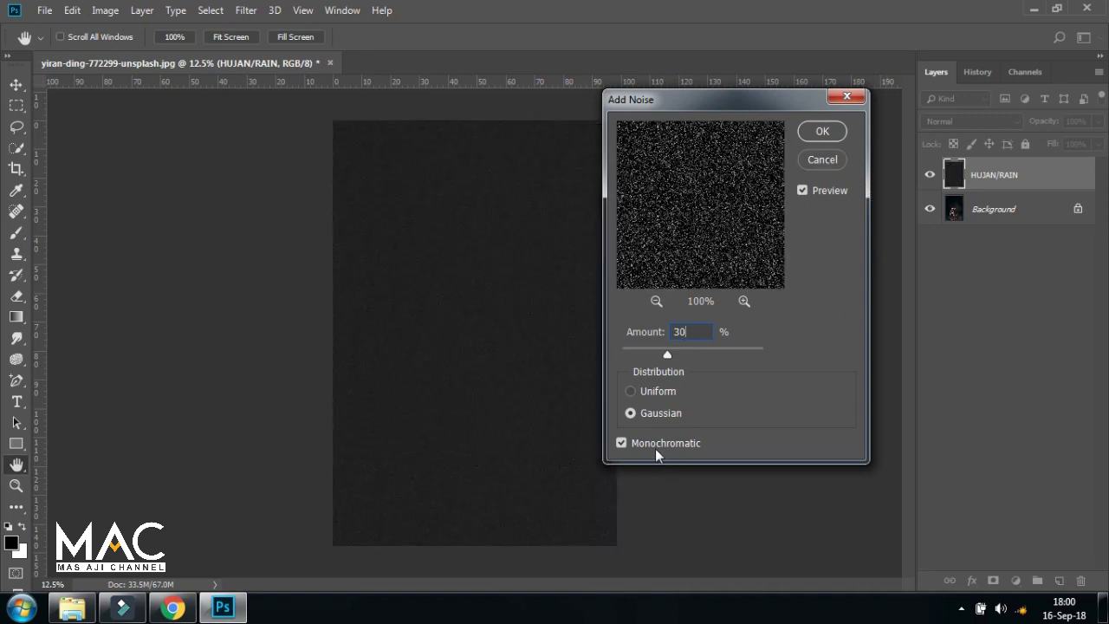
left_click(820, 132)
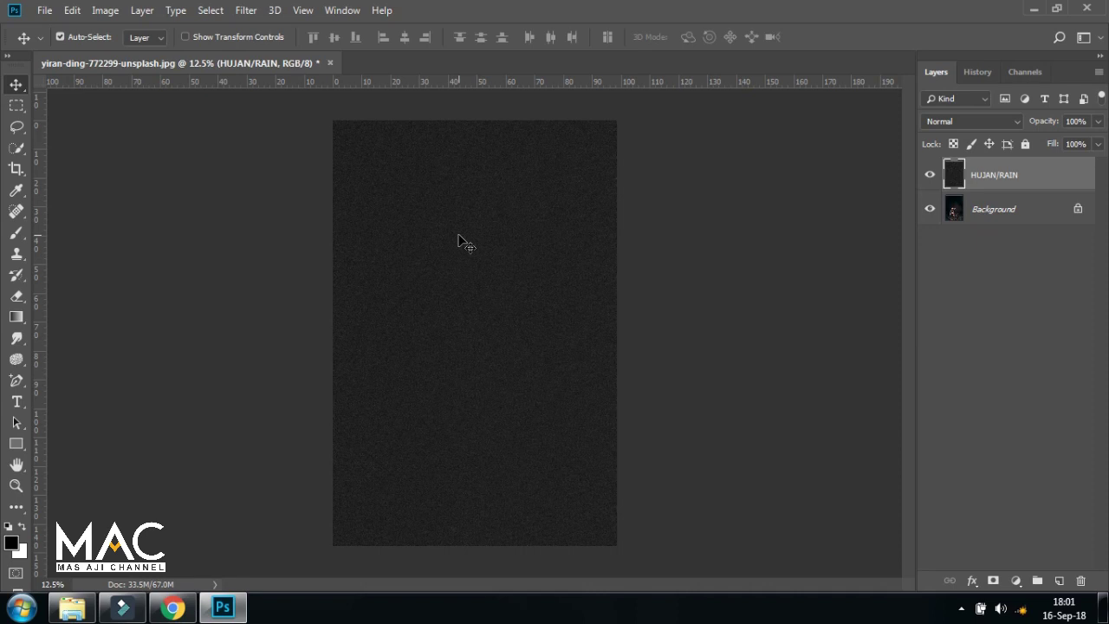
Step: Free-transform the noise layer proportionally to 400% width and height
key("ctrl+t")
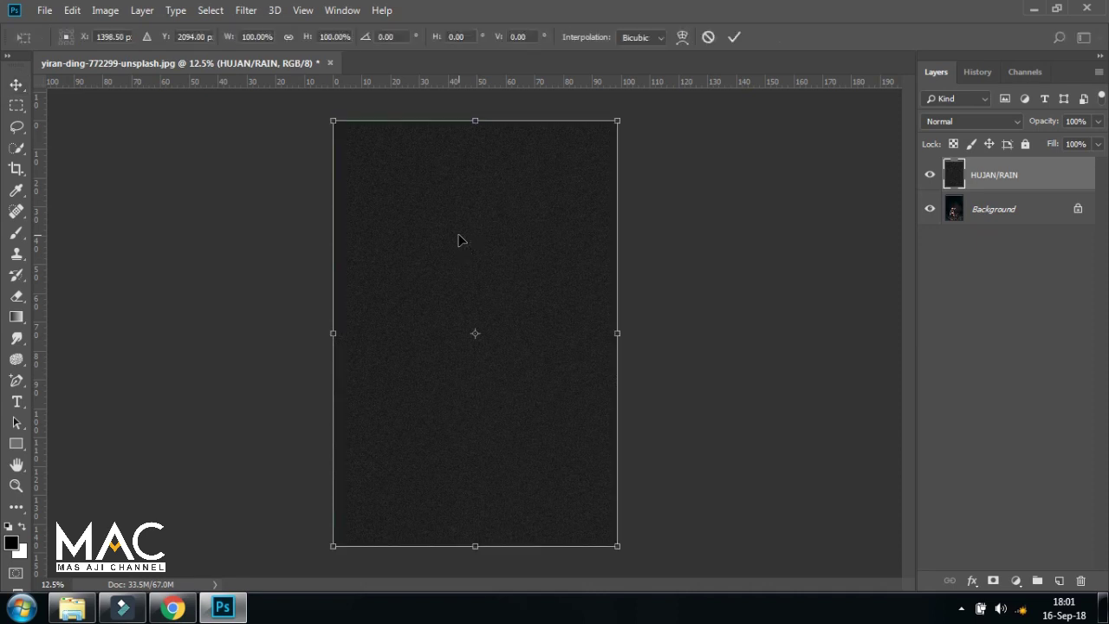
left_click(289, 36)
left_click(250, 37)
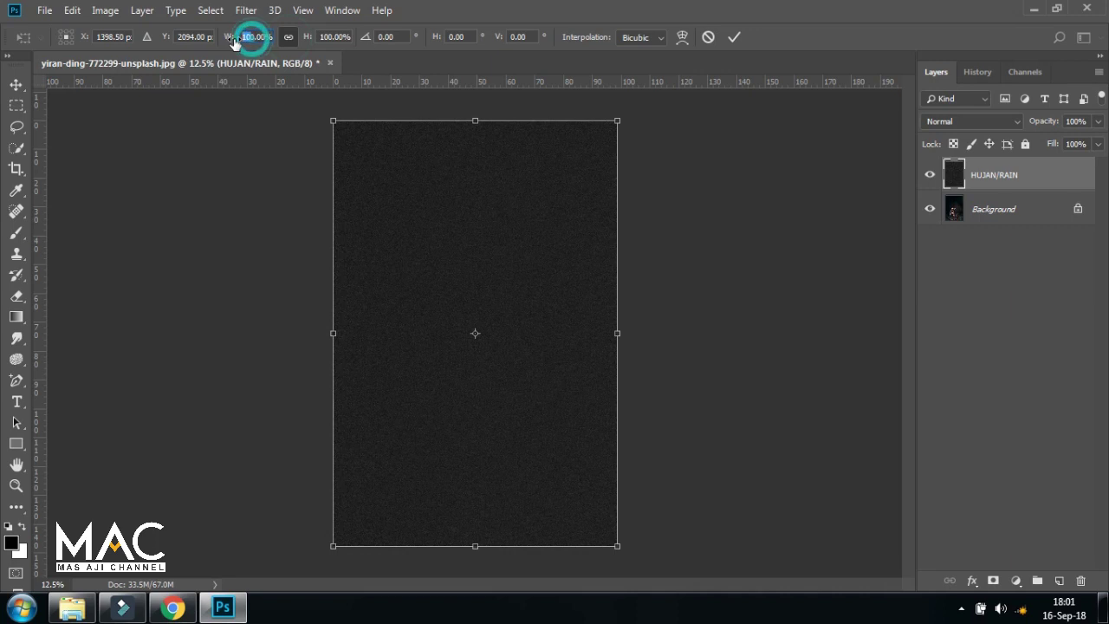
left_click(251, 36)
type("400")
key("Return")
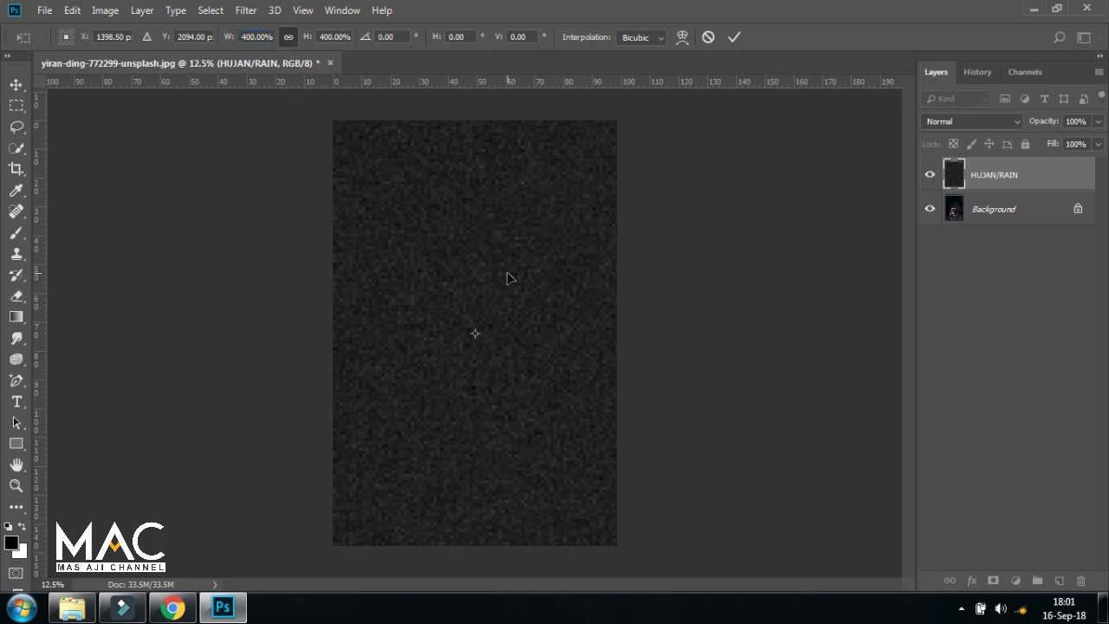
key("Return")
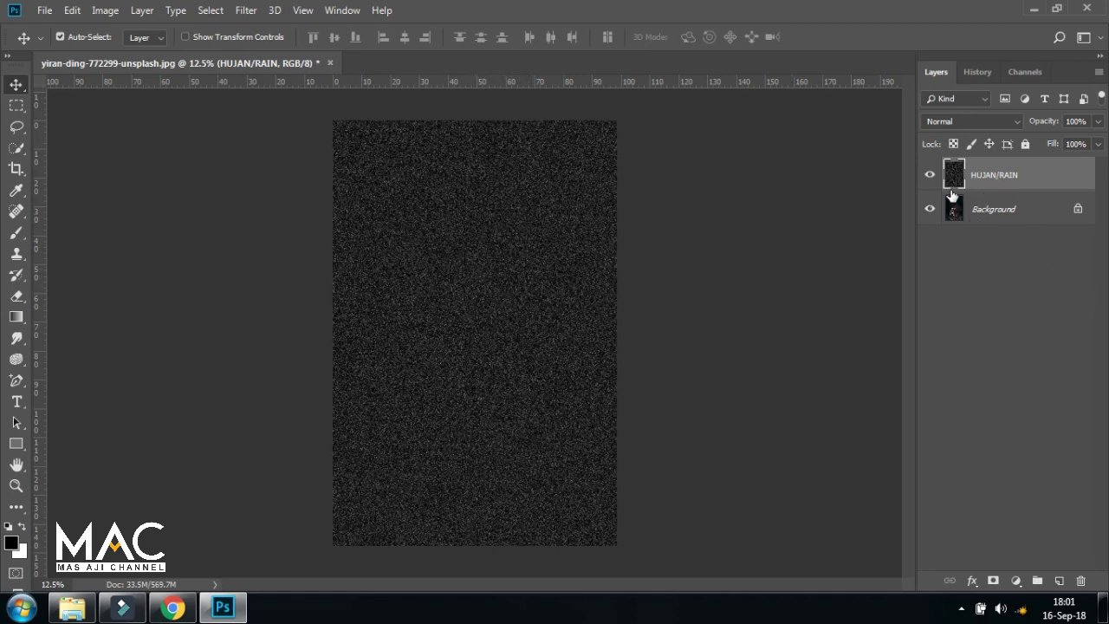
Step: Set HUJAN/RAIN to Screen blend mode and convert it to a Smart Object
left_click(1001, 122)
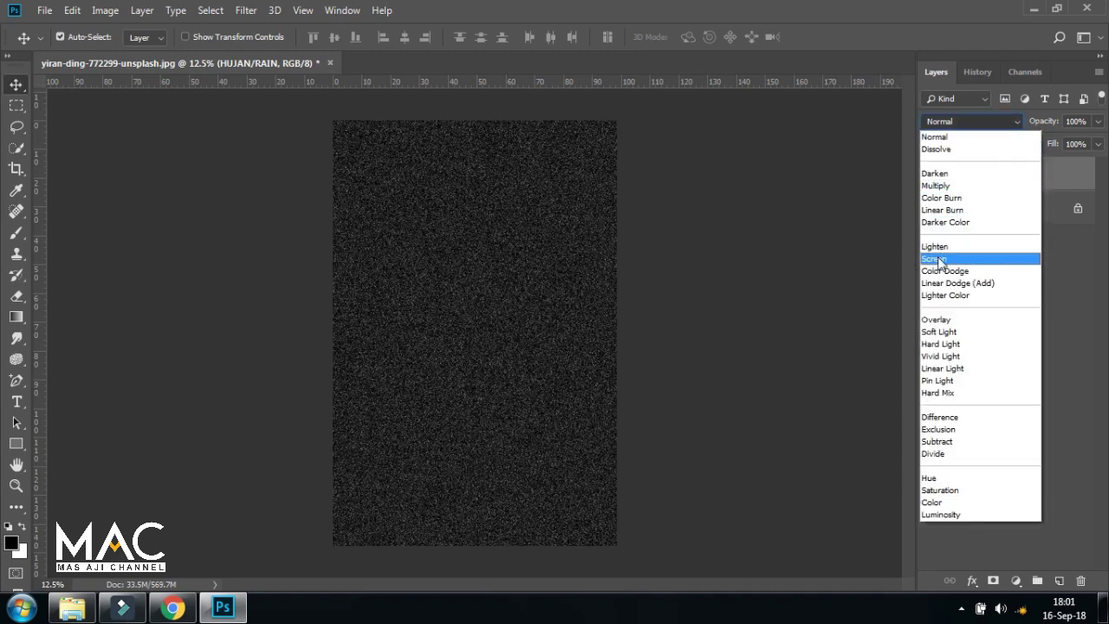
left_click(938, 258)
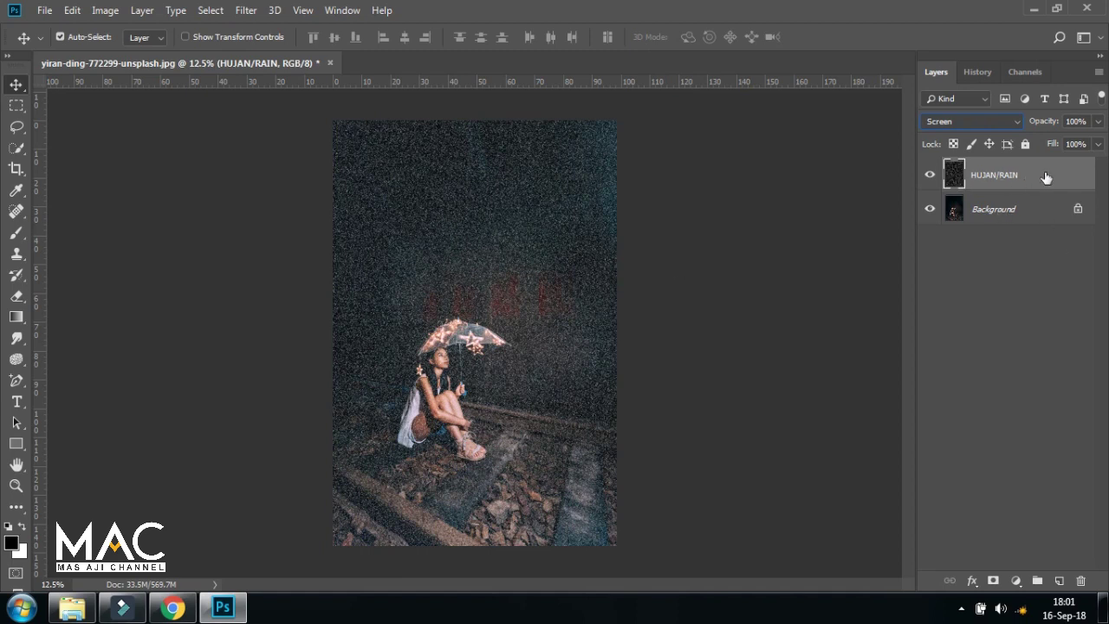
right_click(1069, 175)
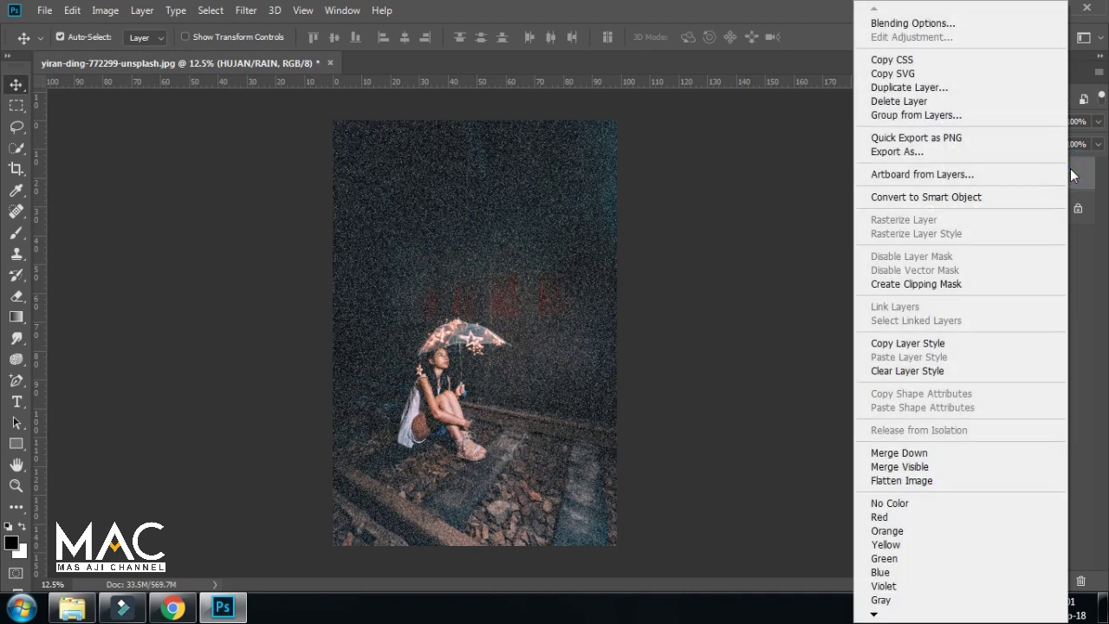
left_click(969, 198)
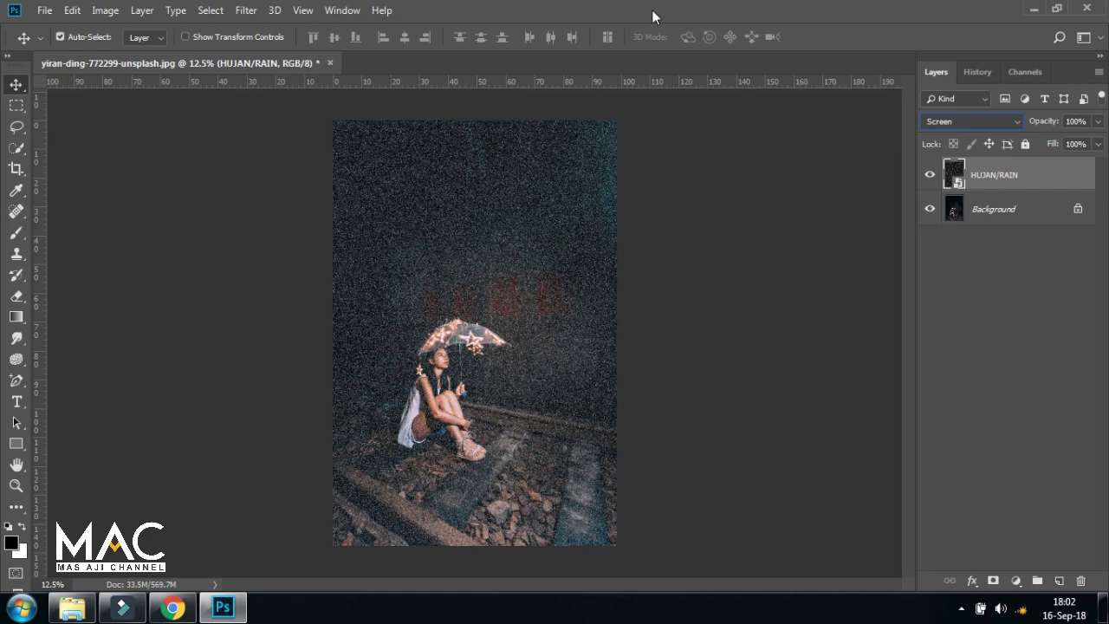
Step: Apply Motion Blur with a 65° angle and 150 pixel distance to the rain layer
left_click(247, 10)
mouse_move(260, 194)
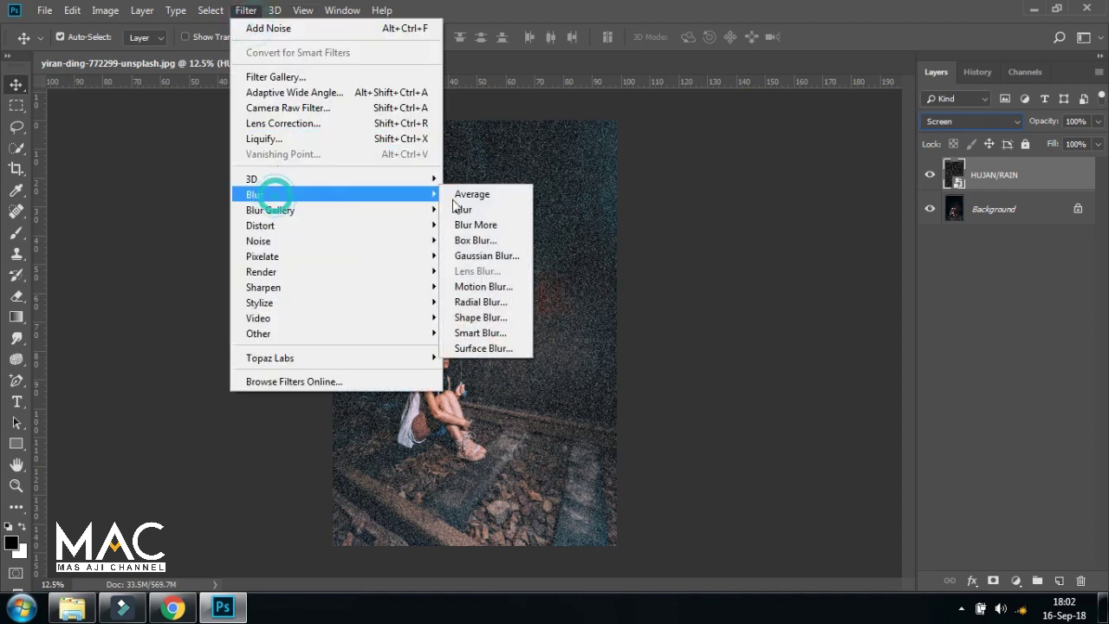
left_click(485, 285)
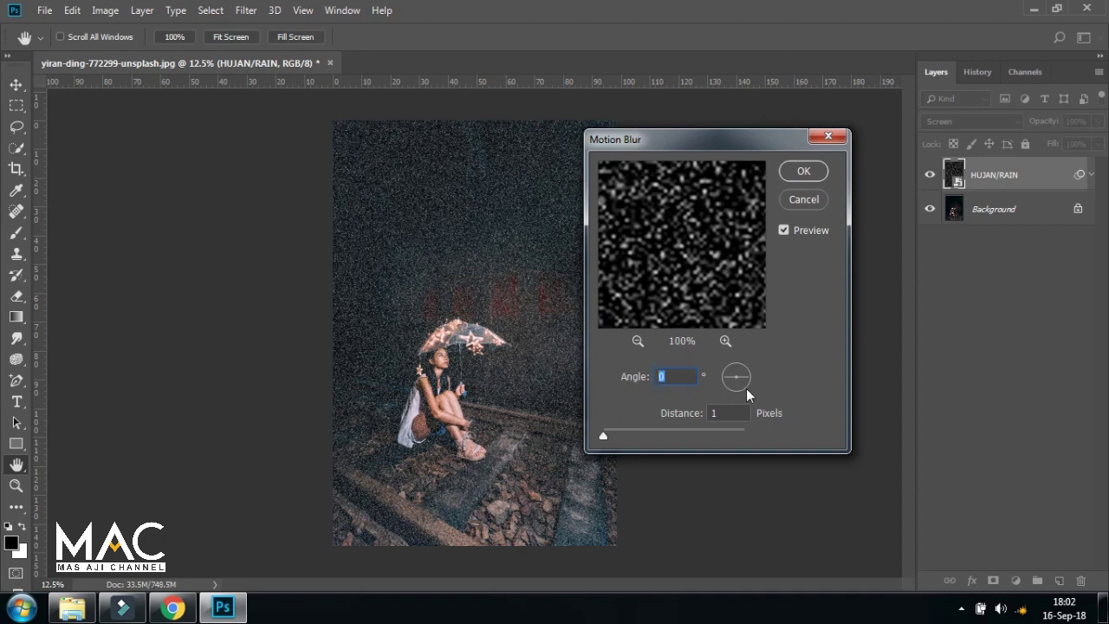
key("BackSpace")
type("65")
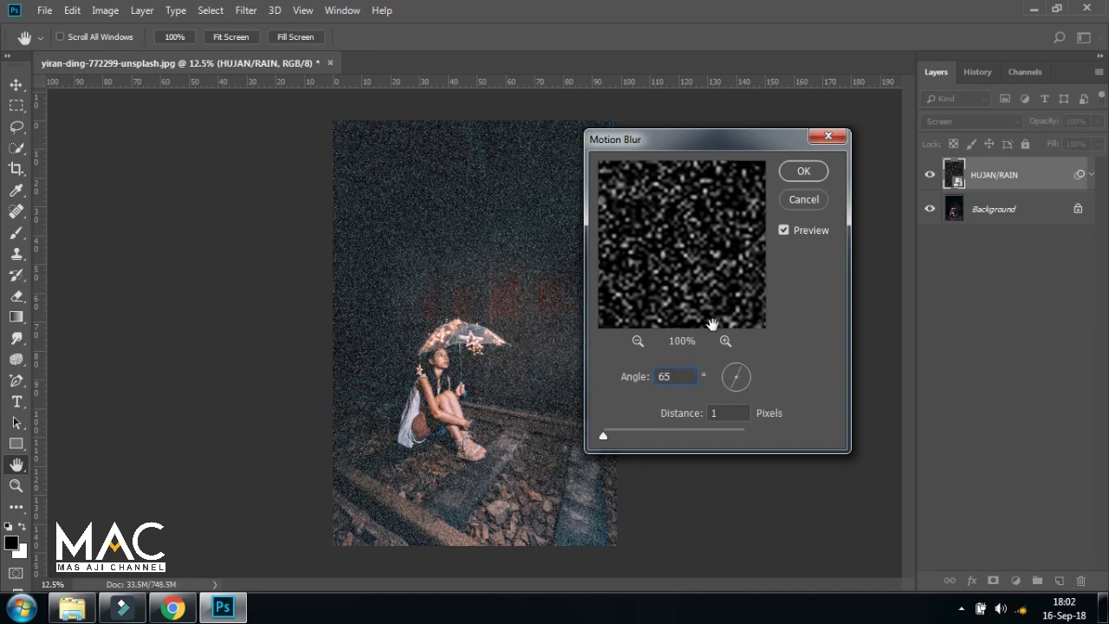
left_click(724, 414)
left_click_drag(605, 436, 659, 435)
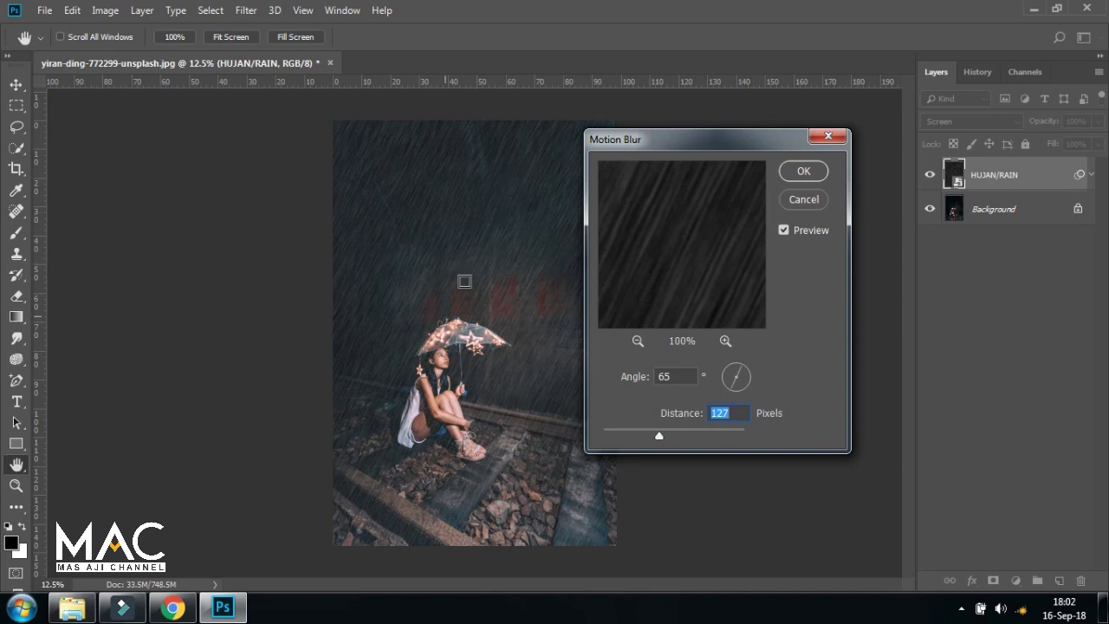
double_click(745, 414)
key("BackSpace")
type("150")
left_click(791, 174)
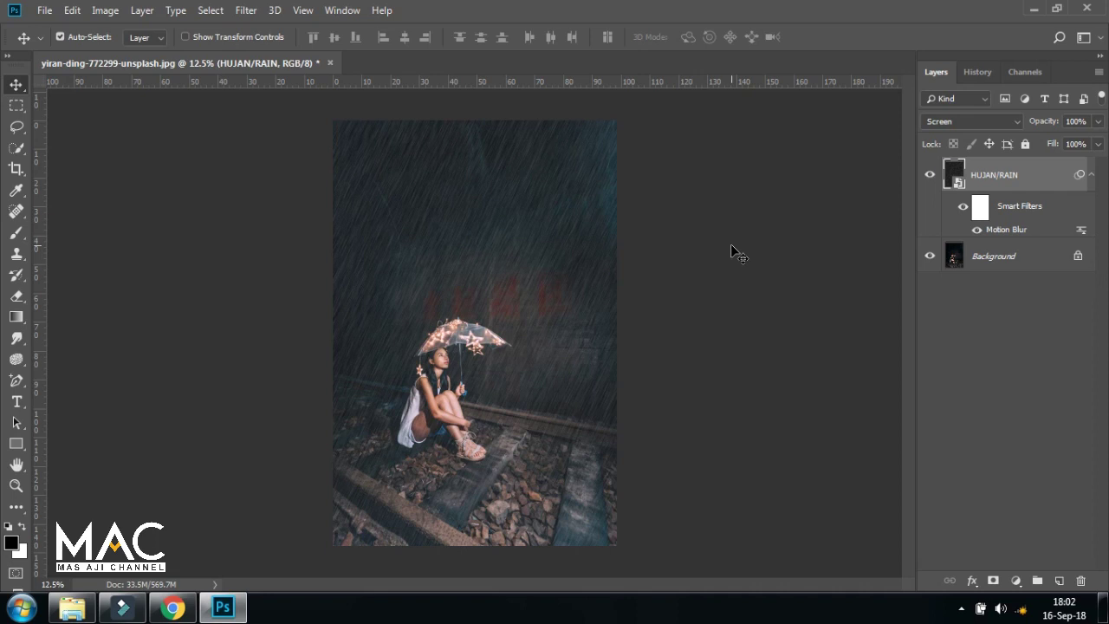
key("ctrl+plus")
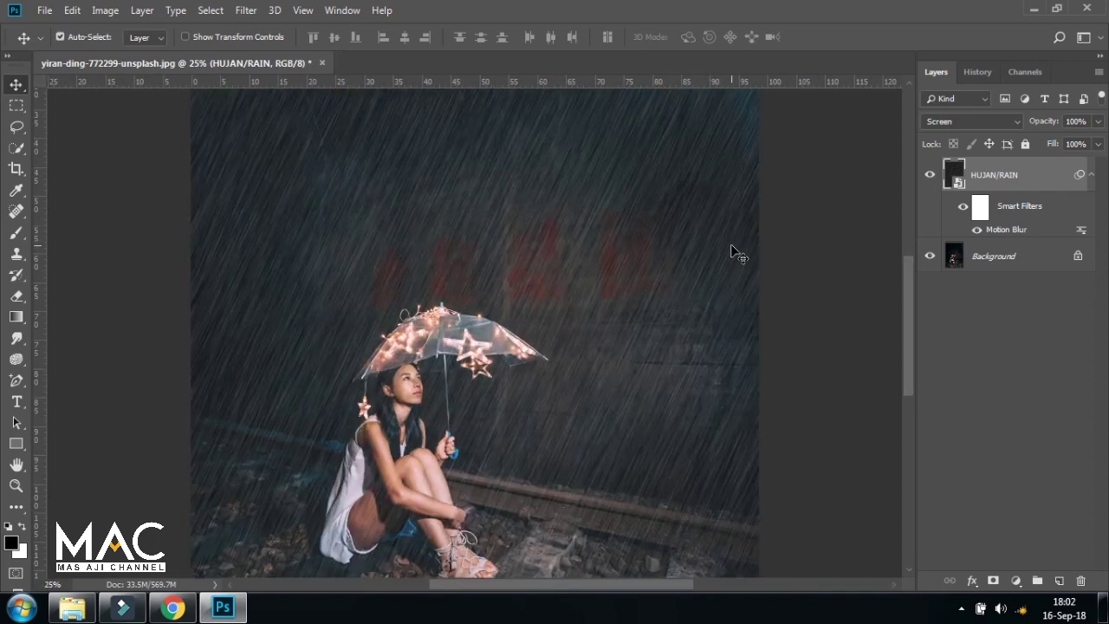
left_click_drag(554, 421, 547, 317)
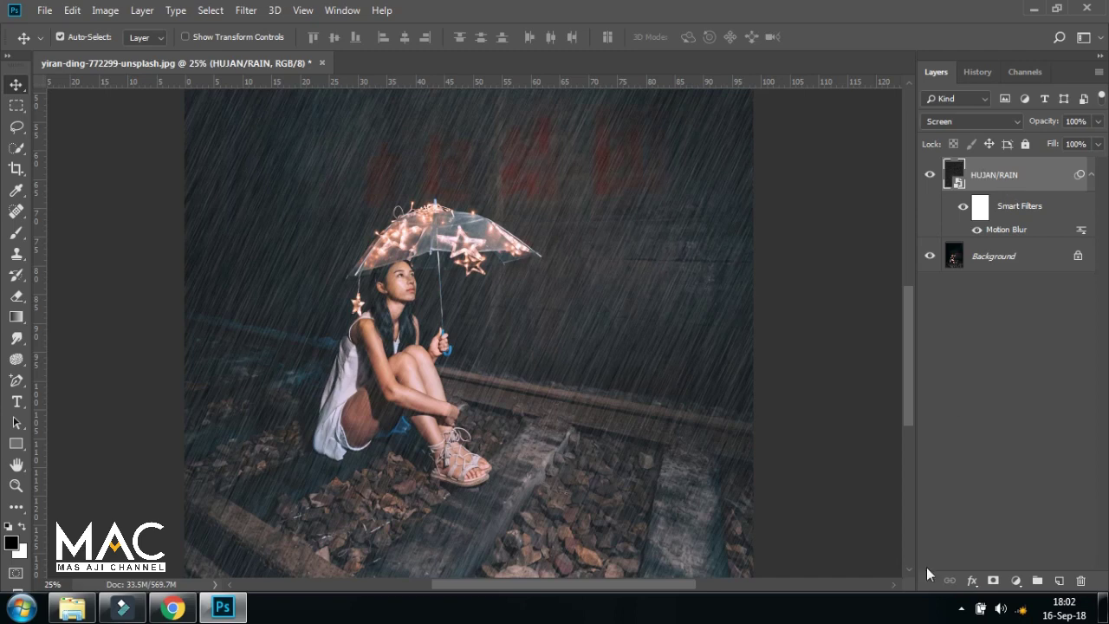
Step: Add a Levels adjustment layer clipped to the HUJAN/RAIN layer
left_click(1018, 584)
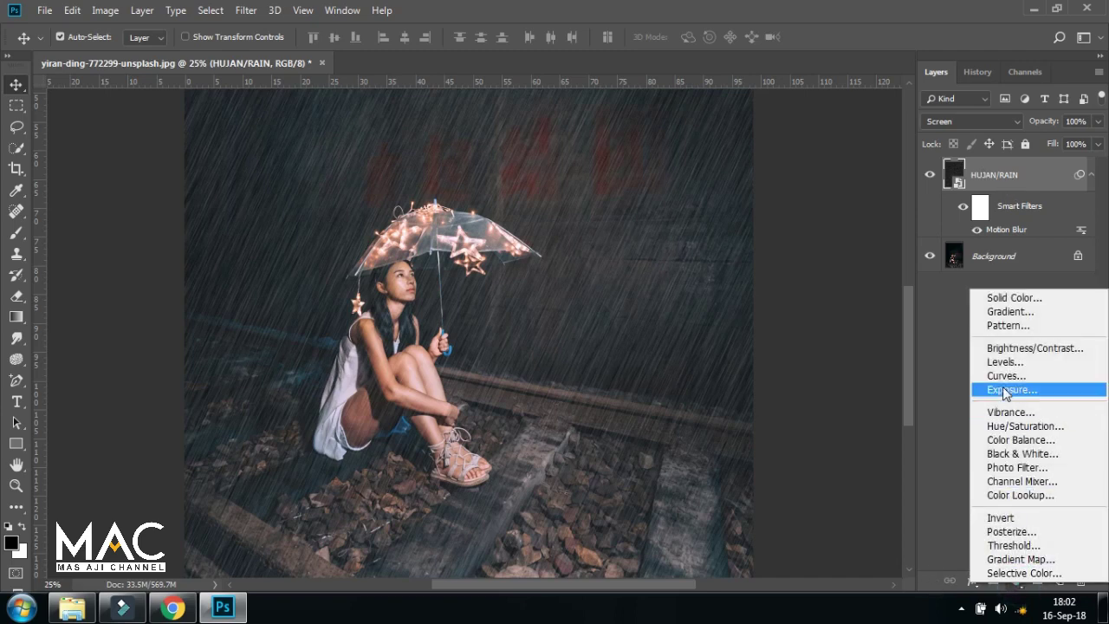
left_click(1007, 364)
left_click_drag(830, 199, 808, 198)
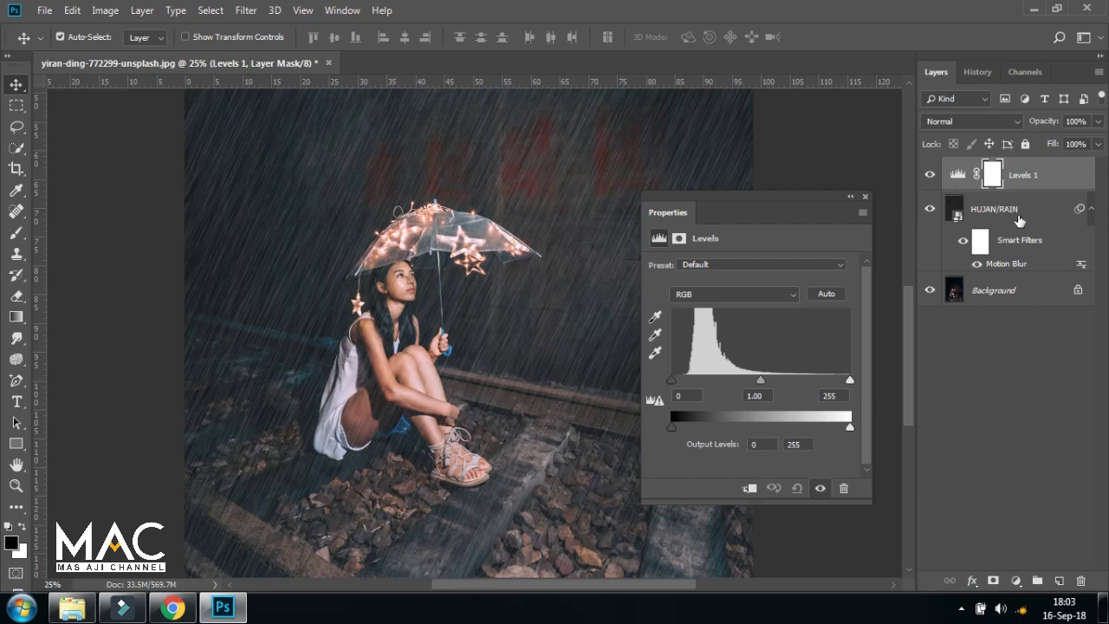
left_click(748, 488)
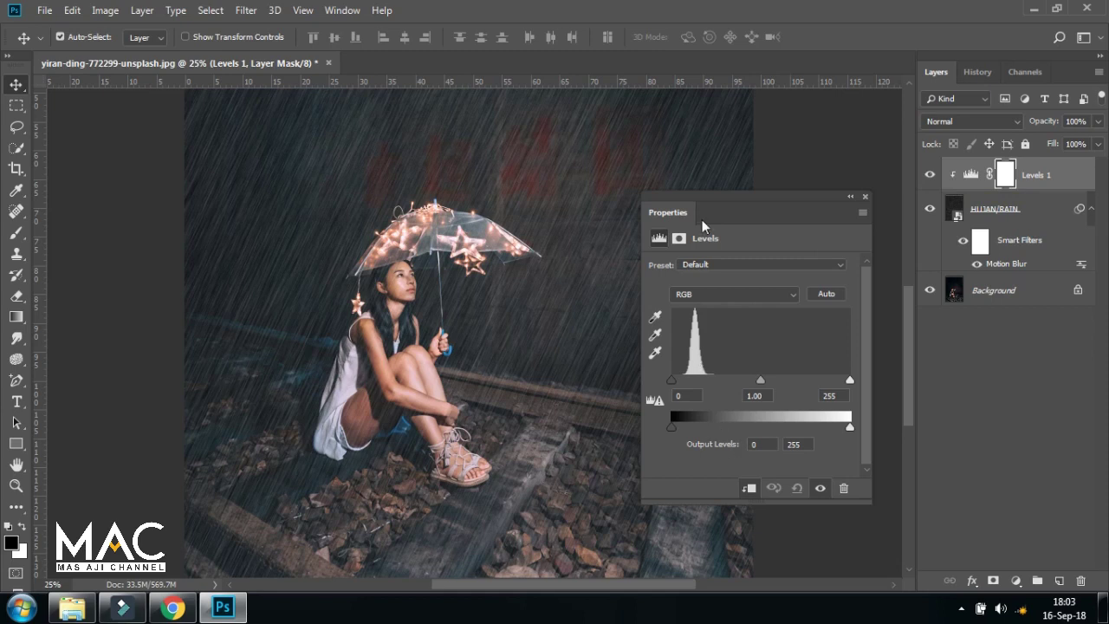
Step: Set the Levels input values to black 27 and white 145
left_click_drag(712, 195, 726, 198)
left_click_drag(687, 384, 701, 384)
left_click(700, 399)
type("2")
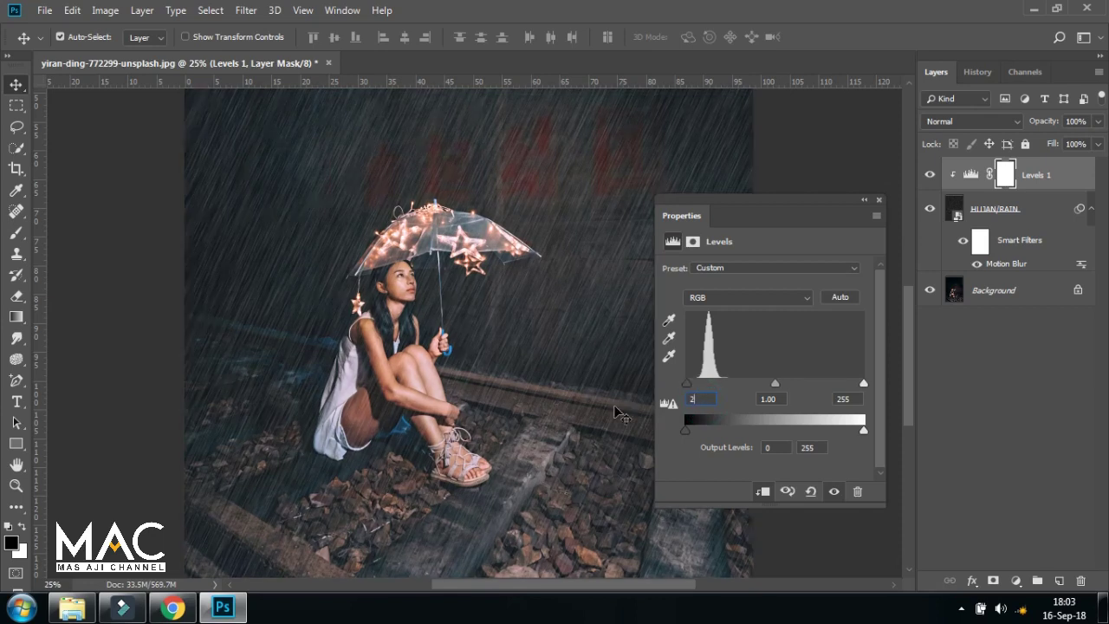
type("7")
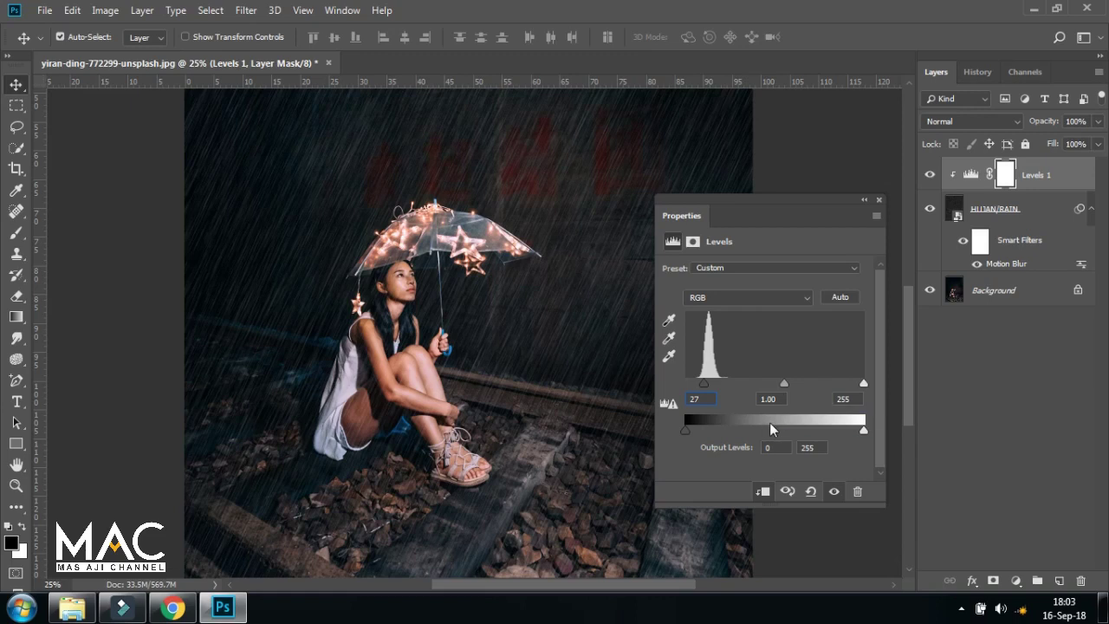
left_click_drag(864, 387, 845, 385)
type("45")
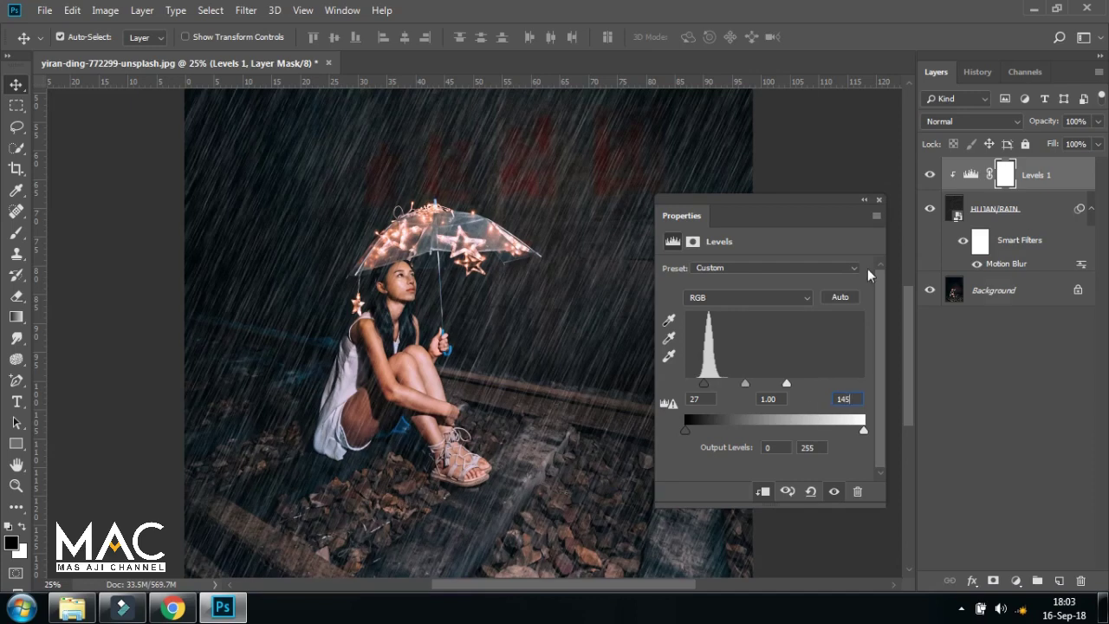
left_click(878, 200)
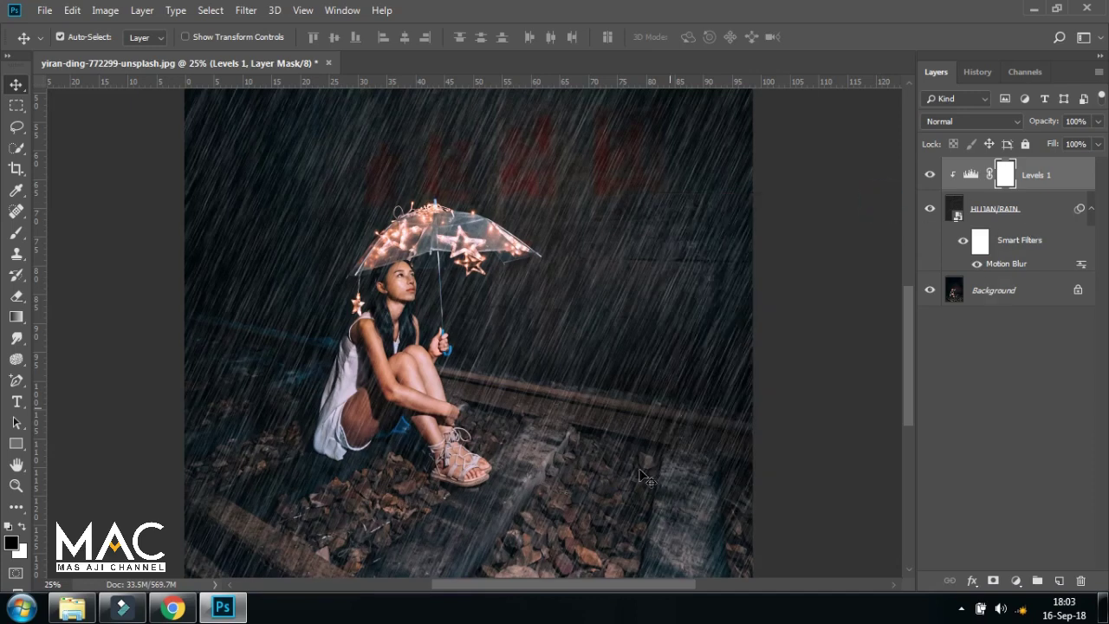
key("ctrl+minus")
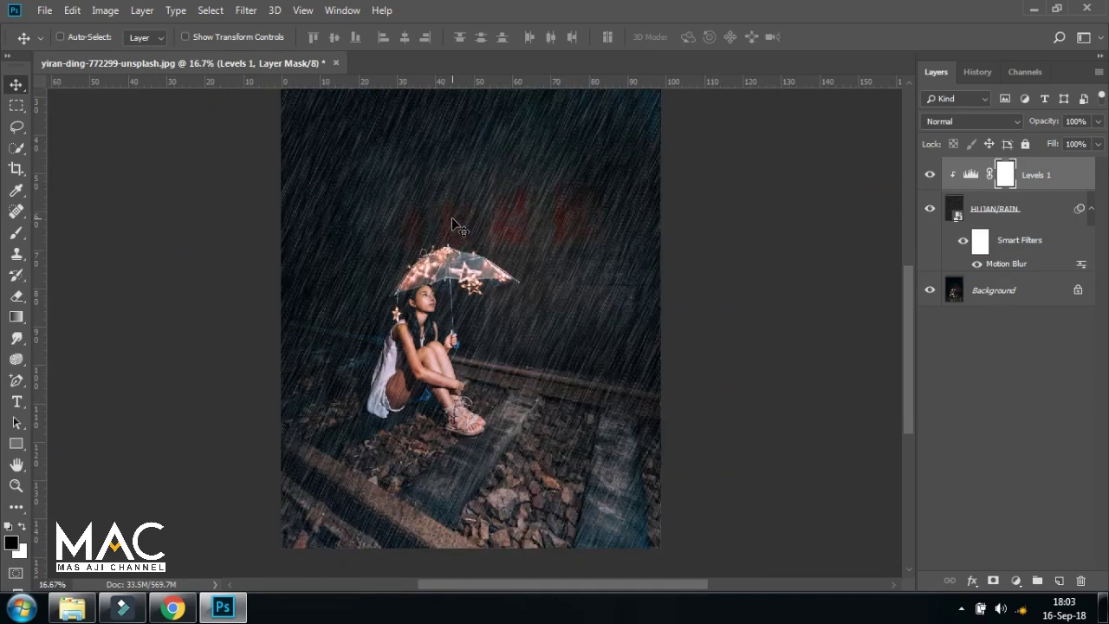
key("ctrl+minus")
key("ctrl+plus")
key("ctrl+plus")
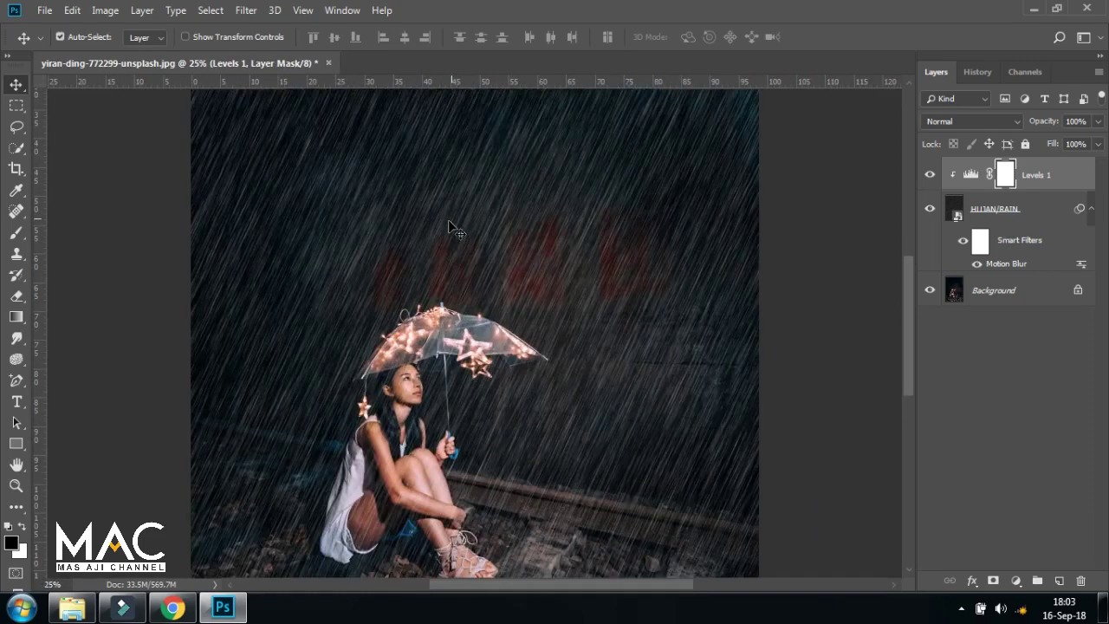
scroll(506, 465, "down", 5)
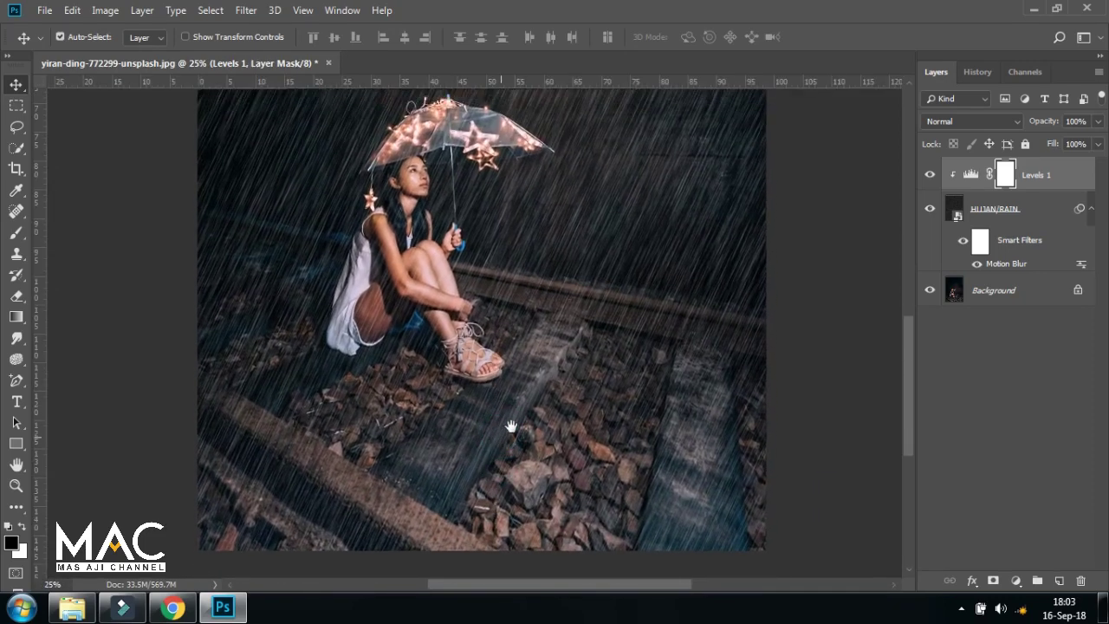
scroll(511, 427, "up", 1)
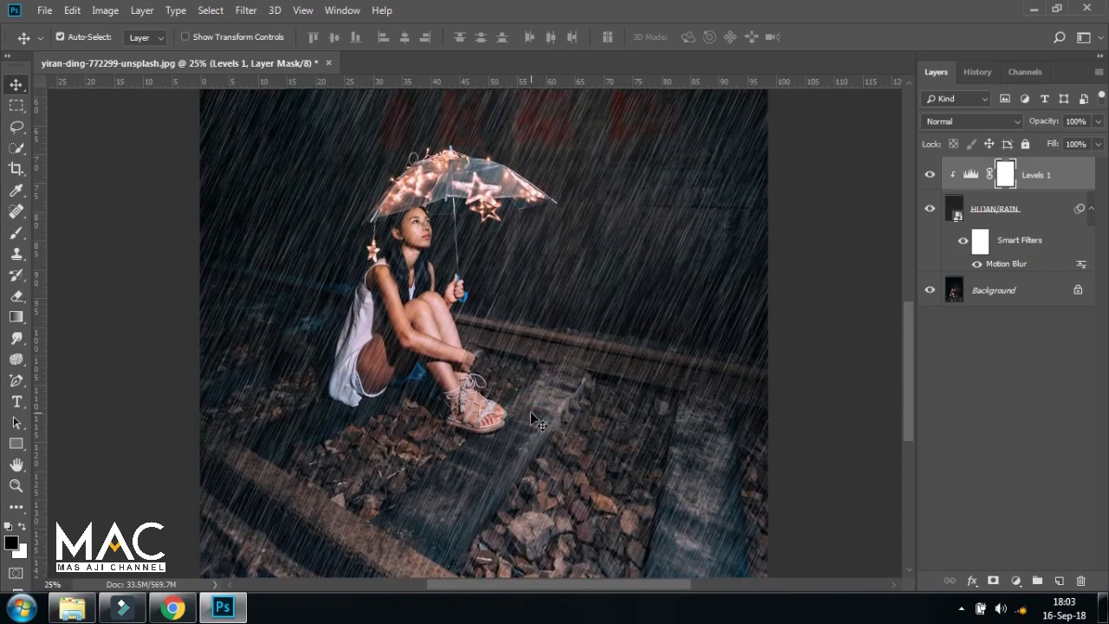